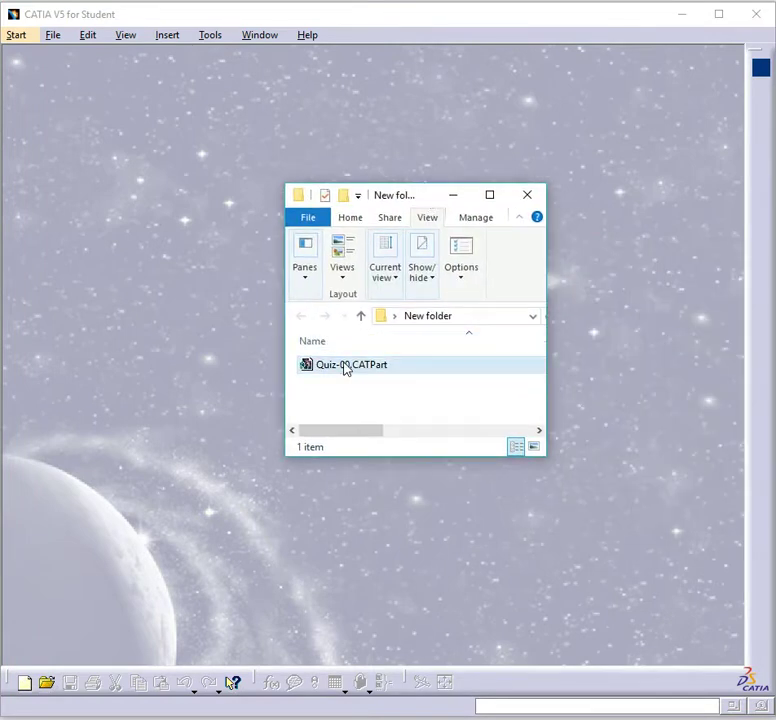
Rename Quiz-00.CATPart to Quiz-00-FML.CATPart and drag it into CATIA to open it
left_click(349, 371)
left_click(350, 372)
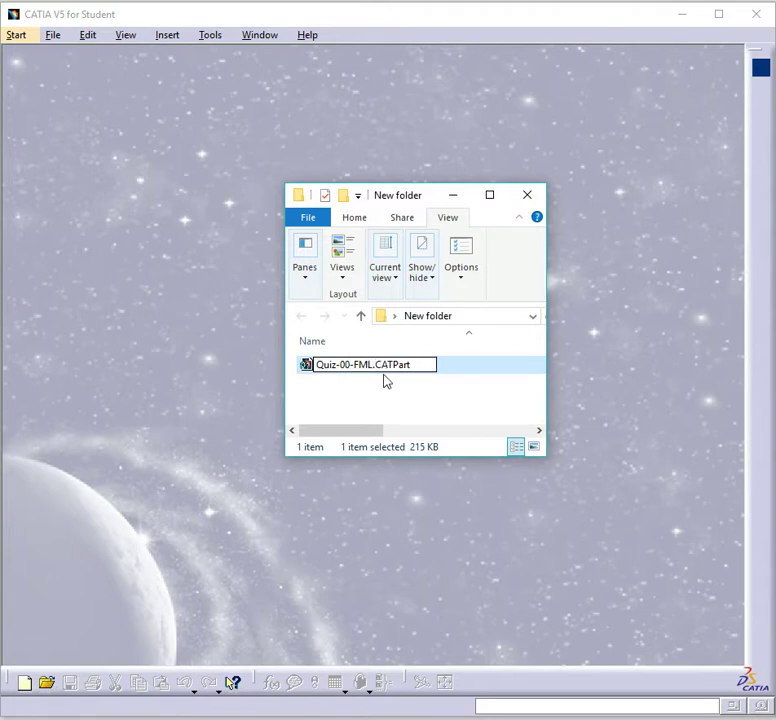
key("Return")
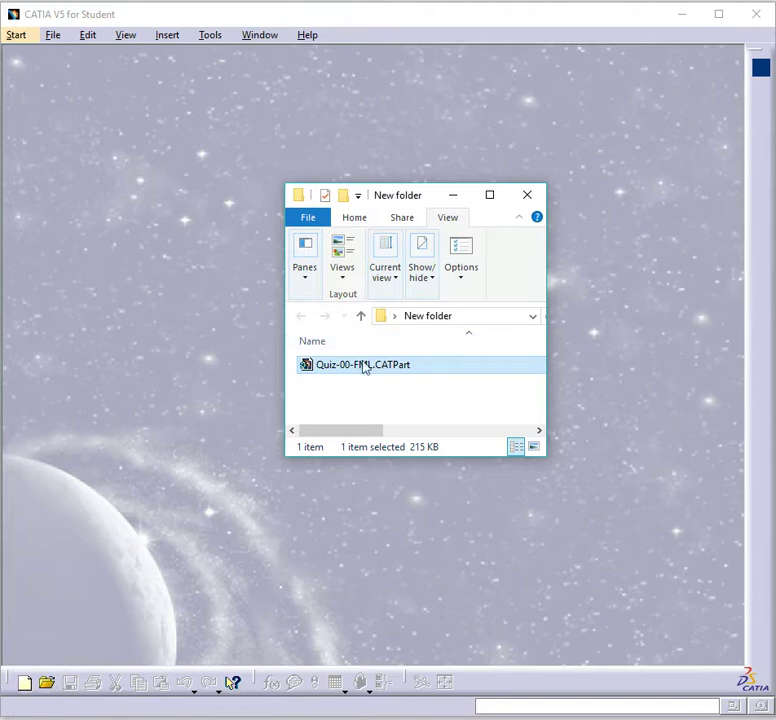
left_click_drag(180, 336, 180, 333)
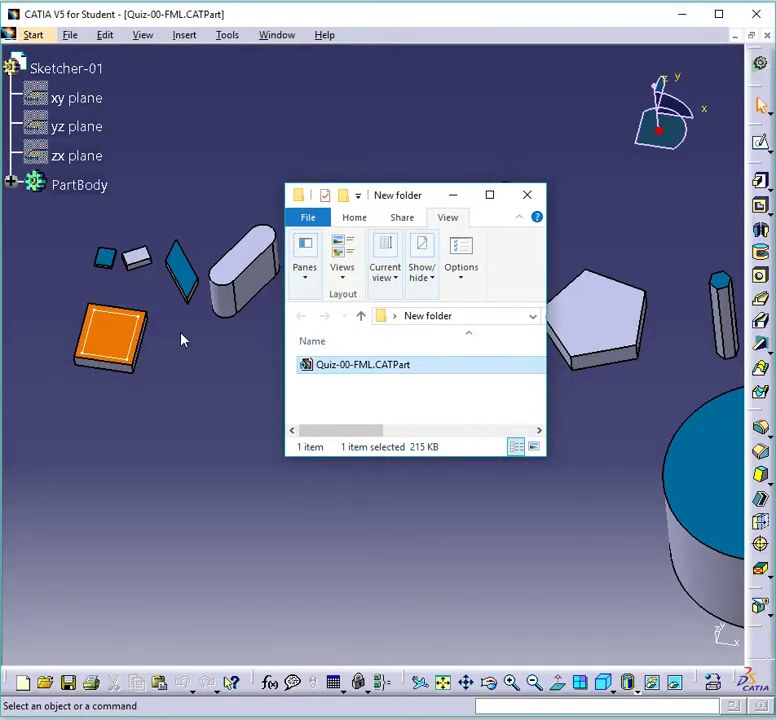
Close the folder window and start a sketch on the blue square pad's top face
left_click(530, 199)
middle_click_drag(202, 348, 473, 81)
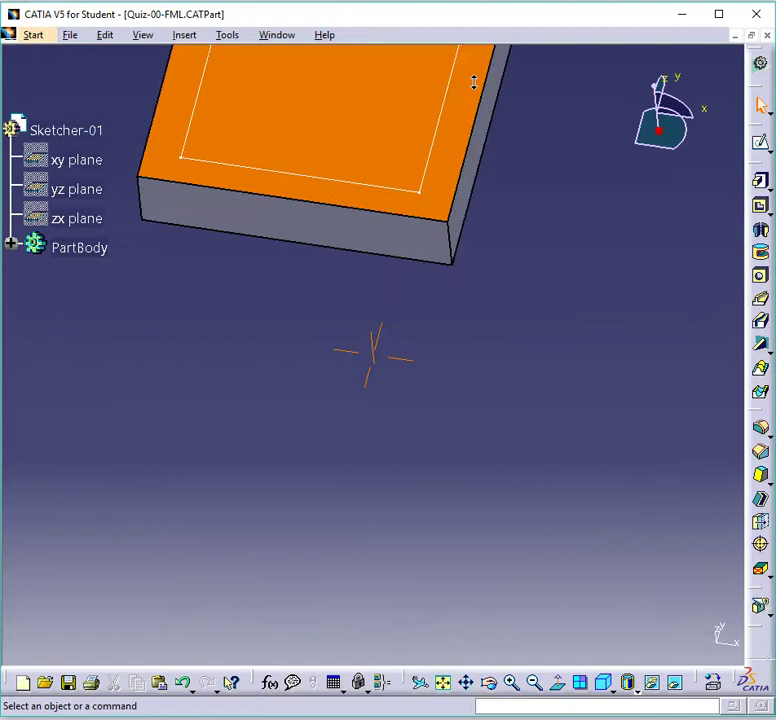
middle_click_drag(492, 166, 497, 420)
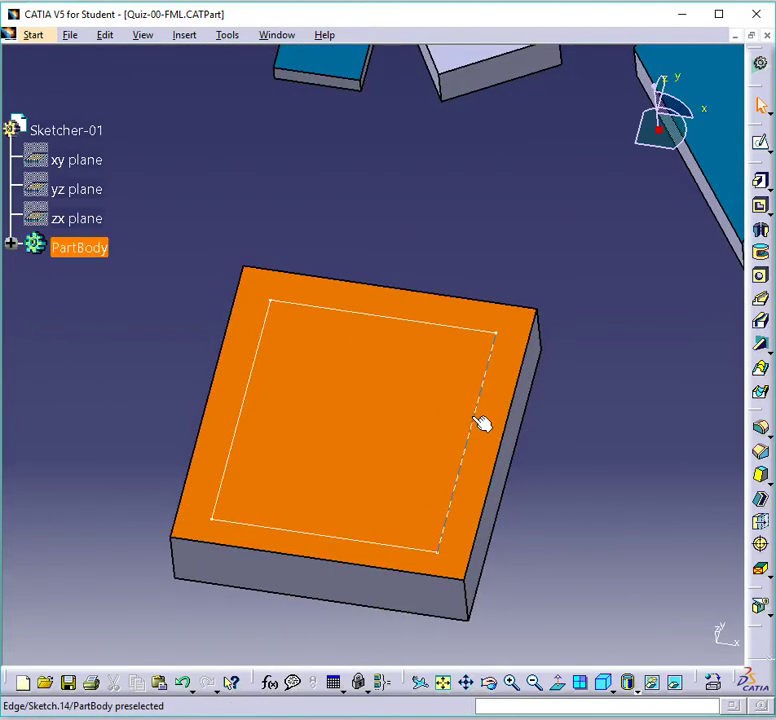
middle_click_drag(313, 177, 448, 258)
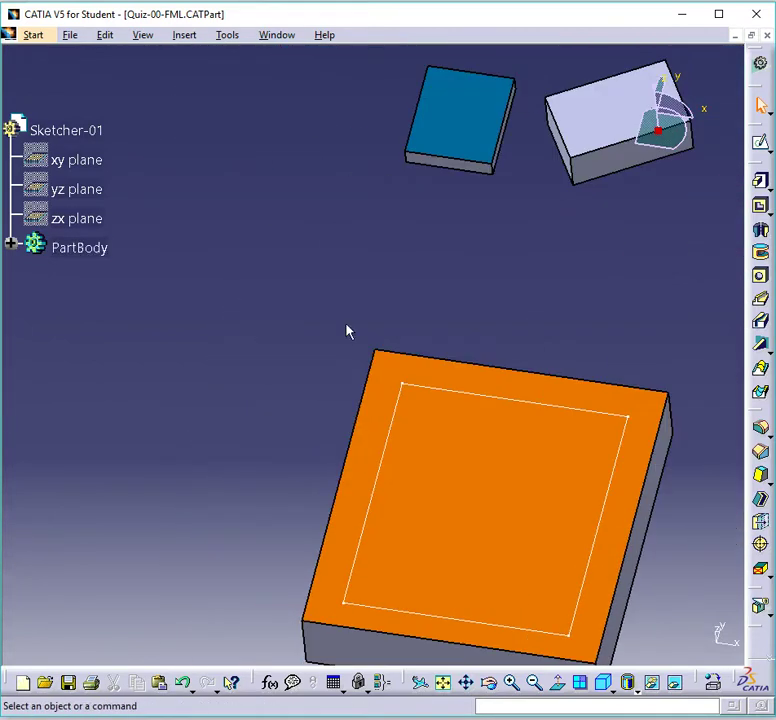
left_click(495, 162)
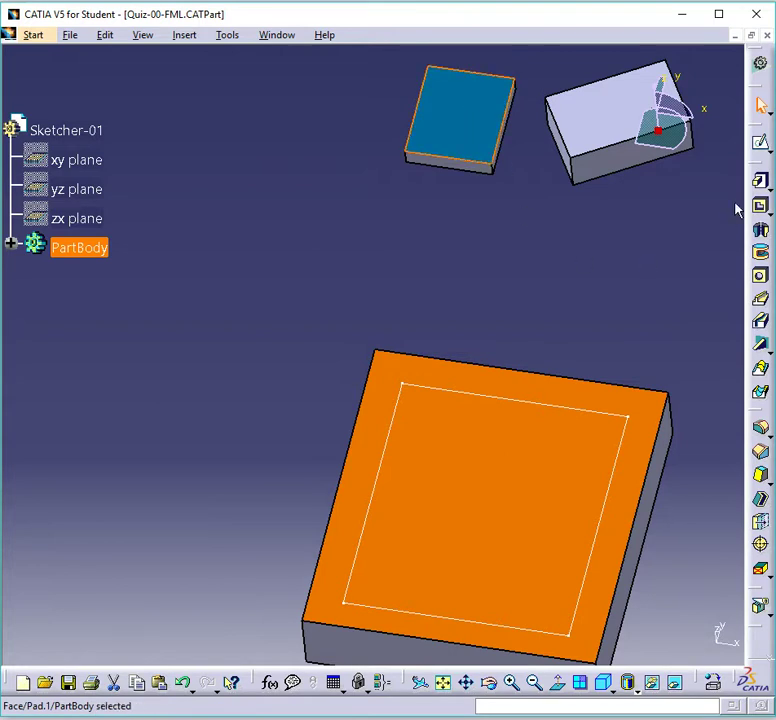
left_click(760, 147)
Draw a two-corner rectangle inside the face from the torn-off Predefined Profile toolbar, then exit
mouse_move(354, 210)
middle_mouse_down()
mouse_move(323, 267)
mouse_move(279, 466)
mouse_move(297, 473)
middle_mouse_up()
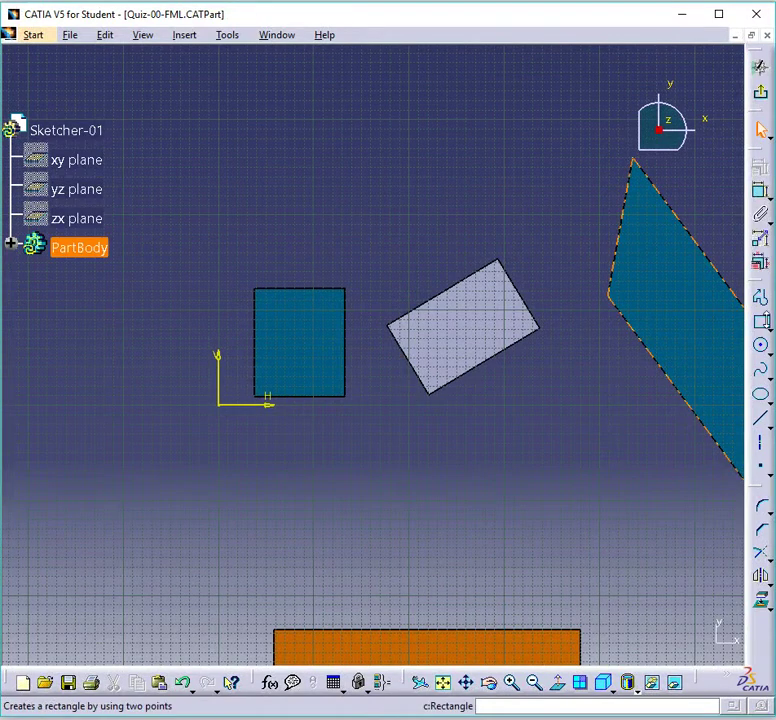
left_click(769, 330)
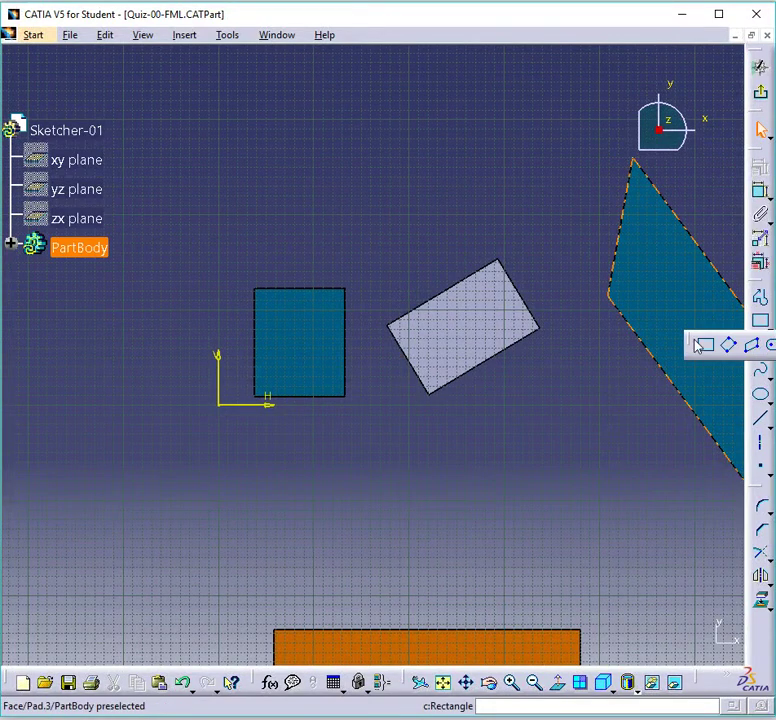
left_click_drag(696, 344, 192, 115)
left_click(208, 115)
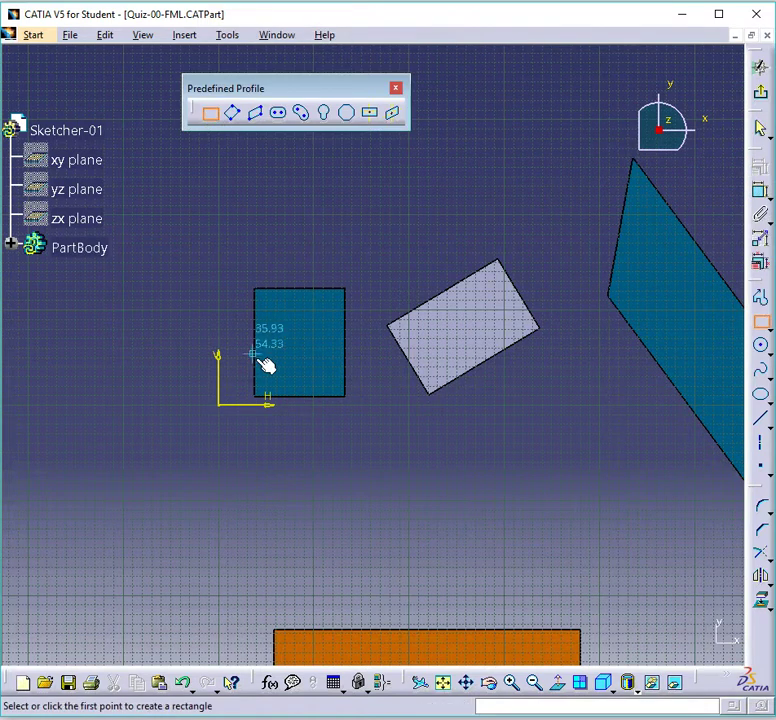
left_click(263, 374)
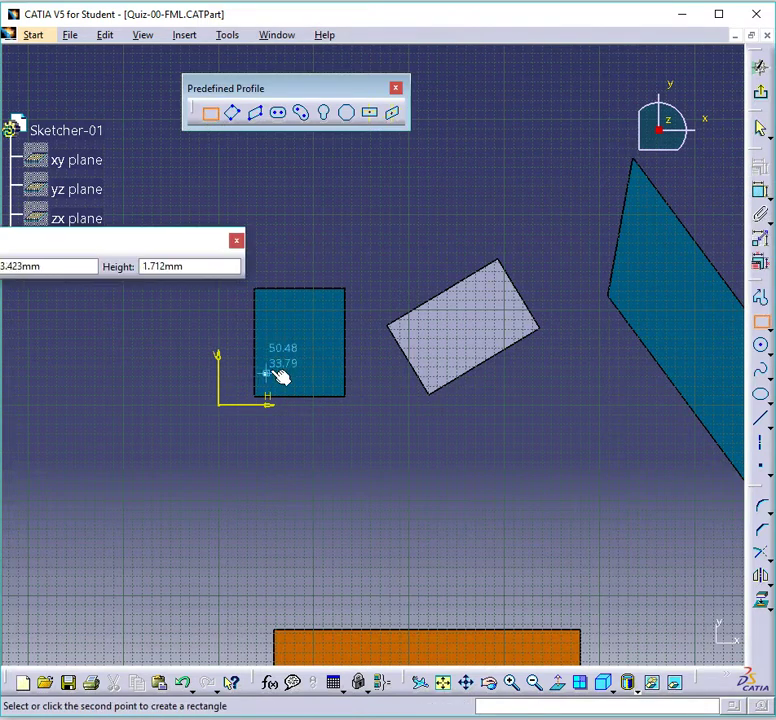
left_click(336, 304)
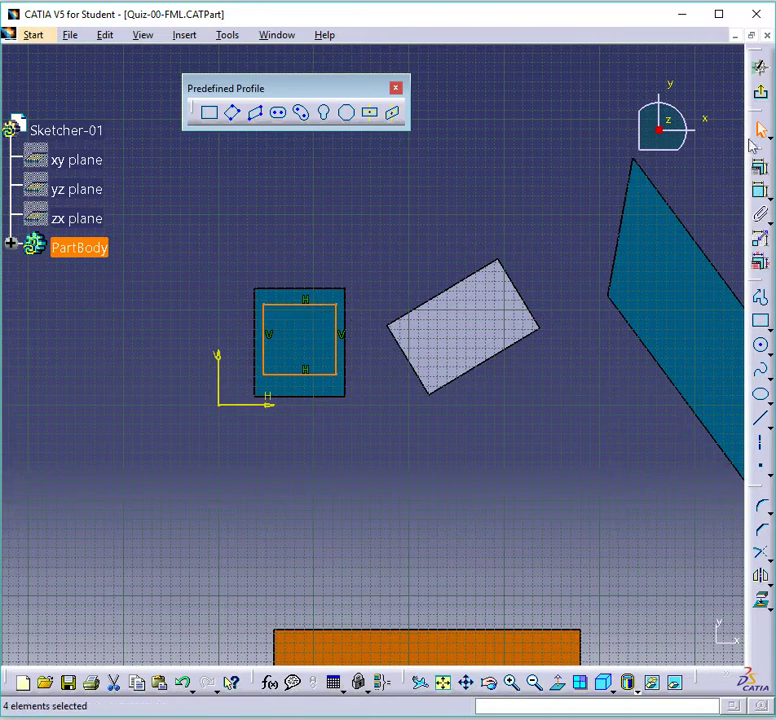
left_click(762, 97)
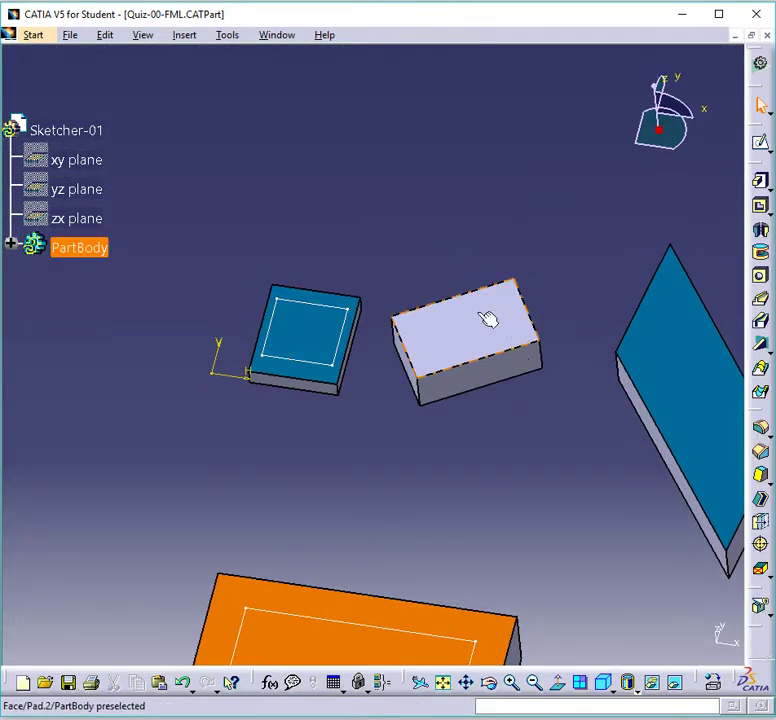
Rotate to the tilted blue rectangular pad and start a sketch on its face
middle_click_drag(537, 388, 110, 235)
mouse_move(211, 281)
middle_mouse_down()
mouse_move(475, 423)
mouse_move(468, 369)
mouse_move(349, 374)
mouse_move(385, 385)
middle_mouse_up()
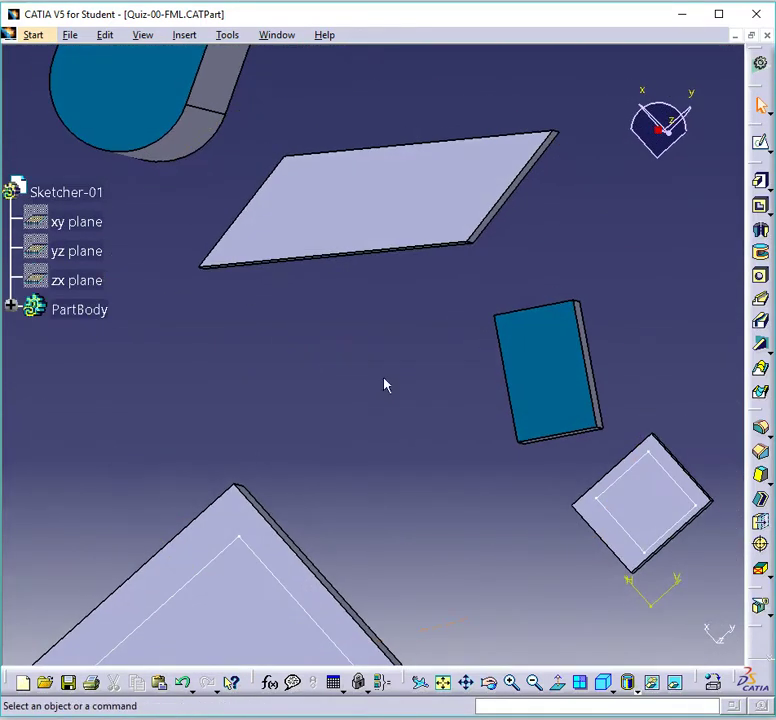
left_click(761, 145)
left_click(556, 338)
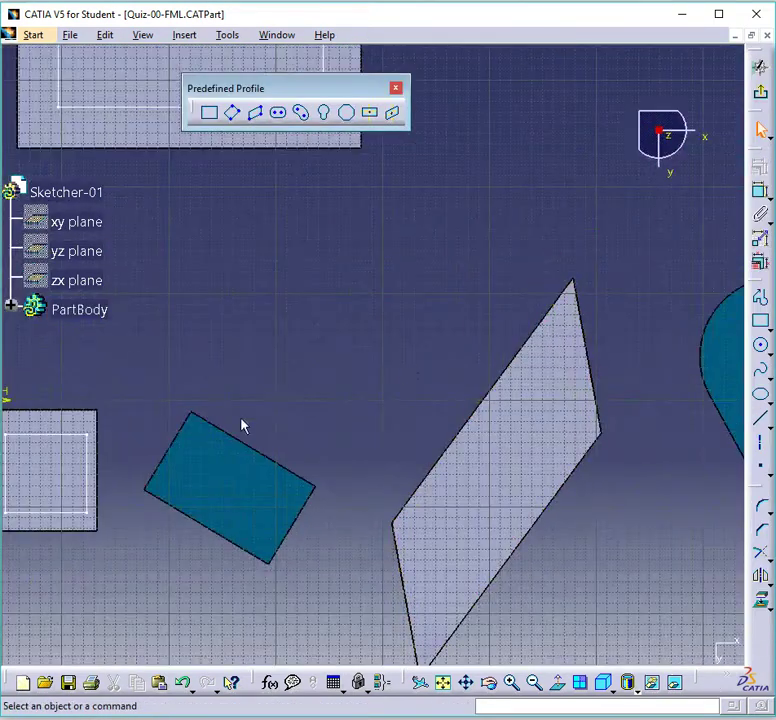
mouse_move(241, 427)
middle_mouse_down()
mouse_move(319, 367)
mouse_move(390, 329)
mouse_move(410, 239)
middle_mouse_up()
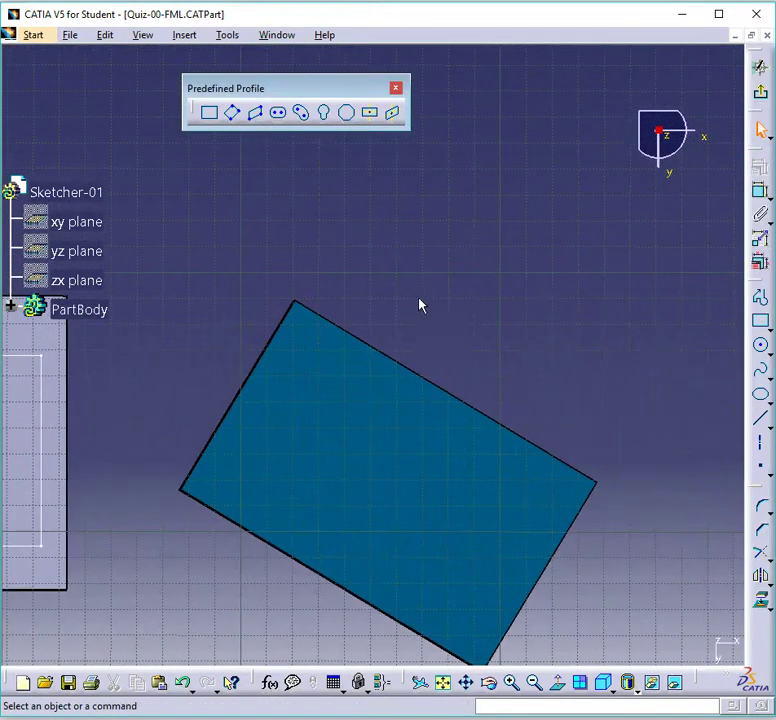
middle_click_drag(419, 305, 426, 185)
Draw a three-point oriented rectangle inside the face, then exit the sketch
left_click(233, 112)
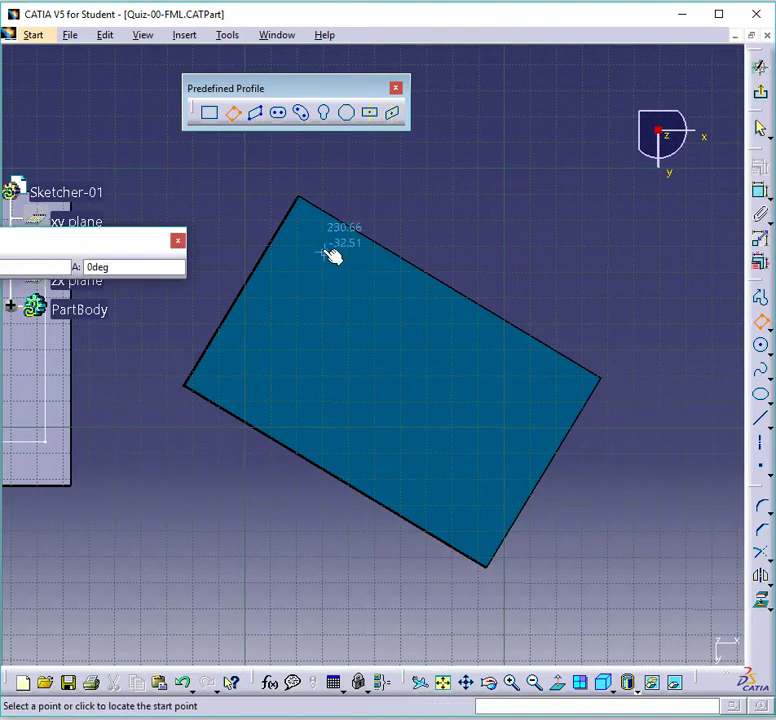
left_click(309, 232)
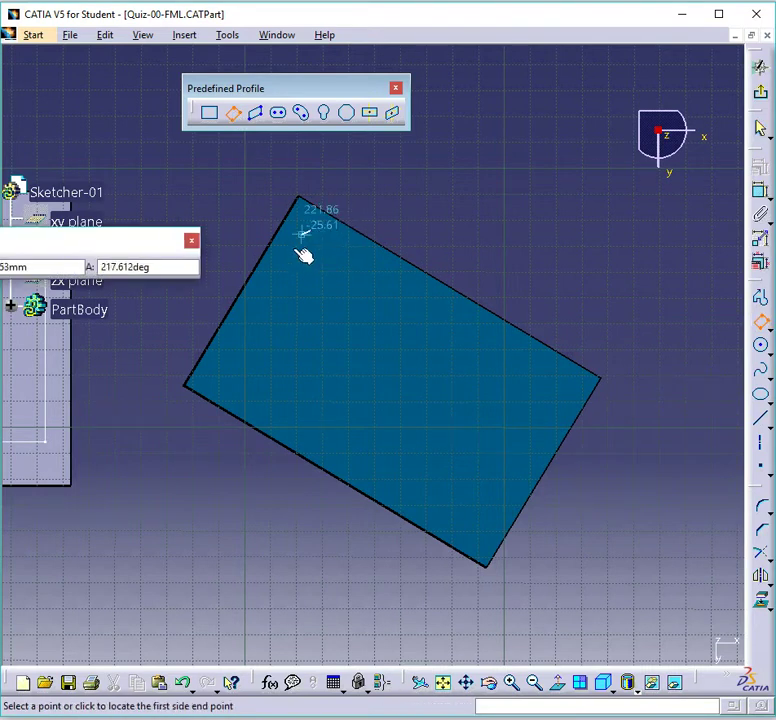
left_click(223, 373)
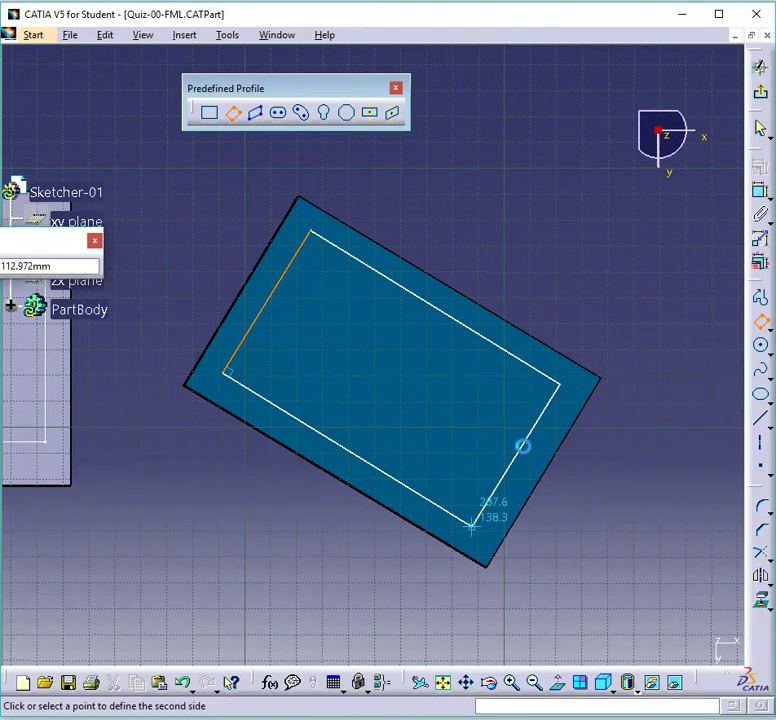
left_click(523, 445)
left_click(760, 67)
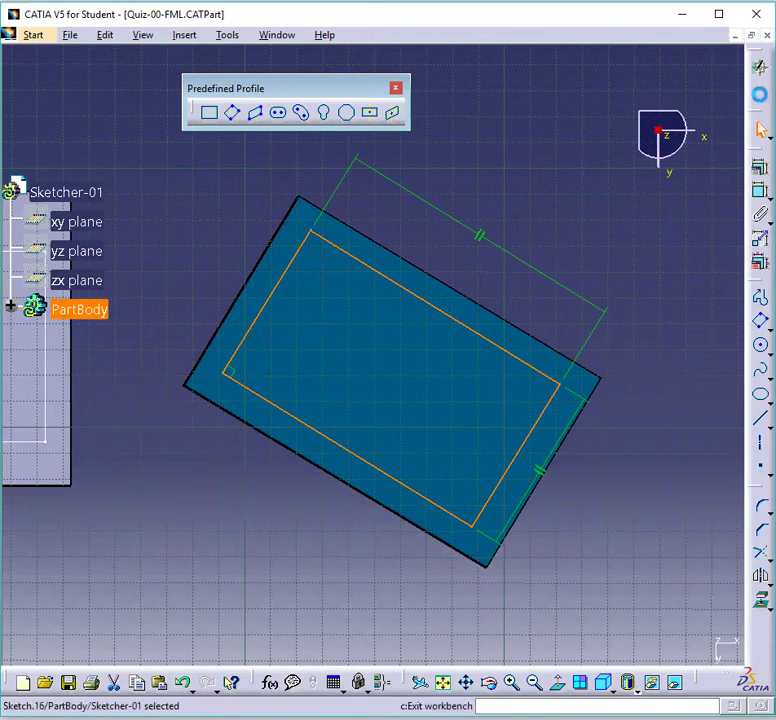
Reorient the view and start a sketch on the slanted, flat blue plate's face
left_click(540, 182)
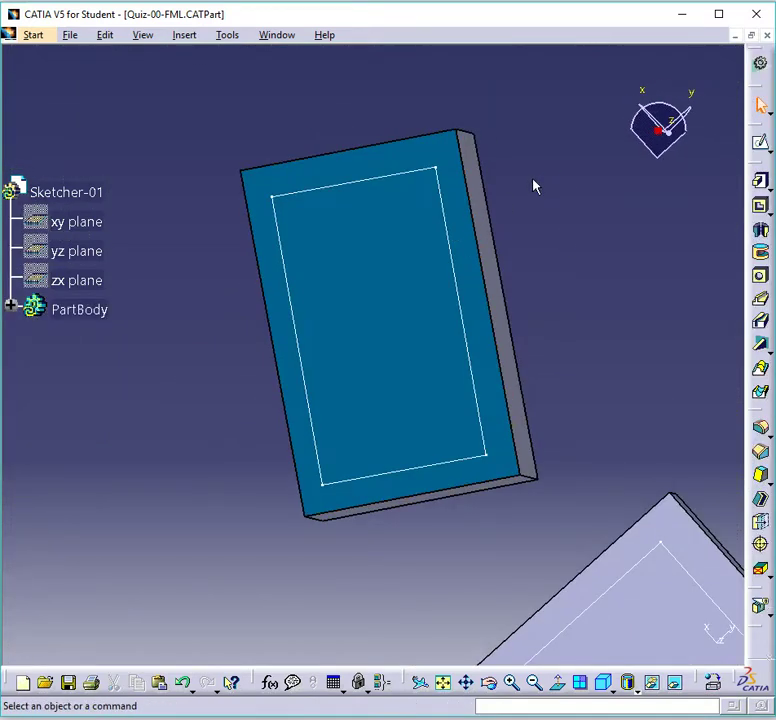
middle_click_drag(535, 185, 525, 341)
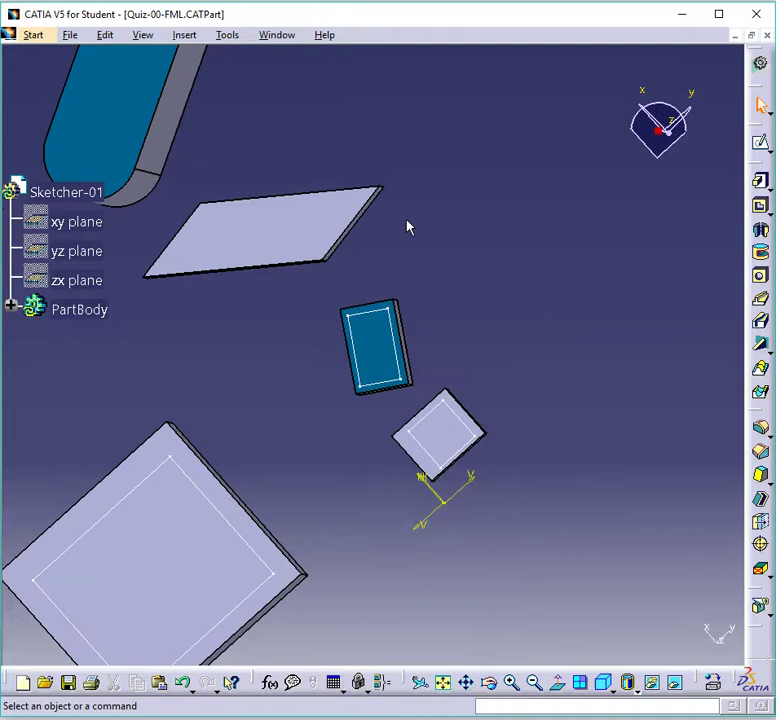
middle_click_drag(409, 225, 100, 445)
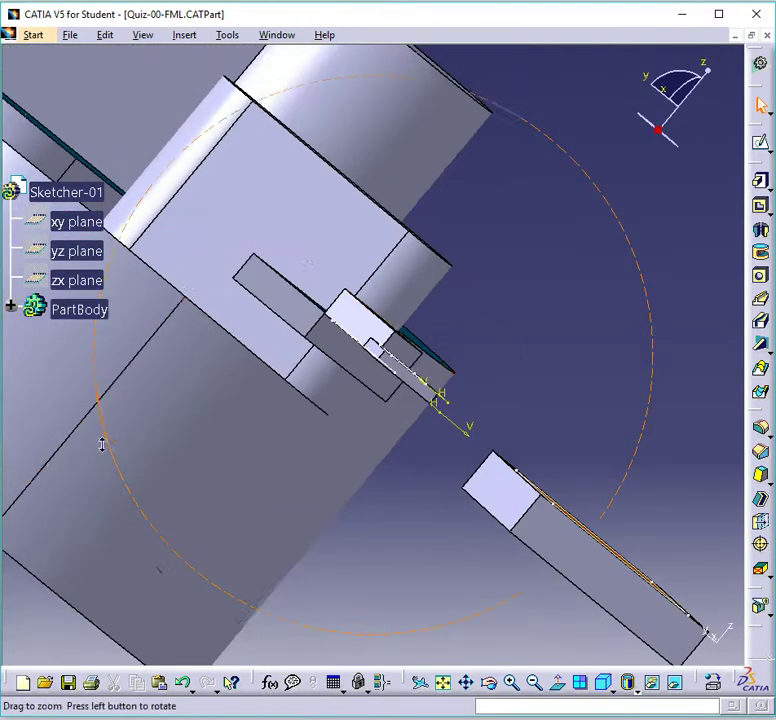
middle_click_drag(314, 314, 314, 314)
middle_click_drag(372, 317, 307, 409)
middle_click_drag(414, 313, 506, 289)
left_click(414, 313)
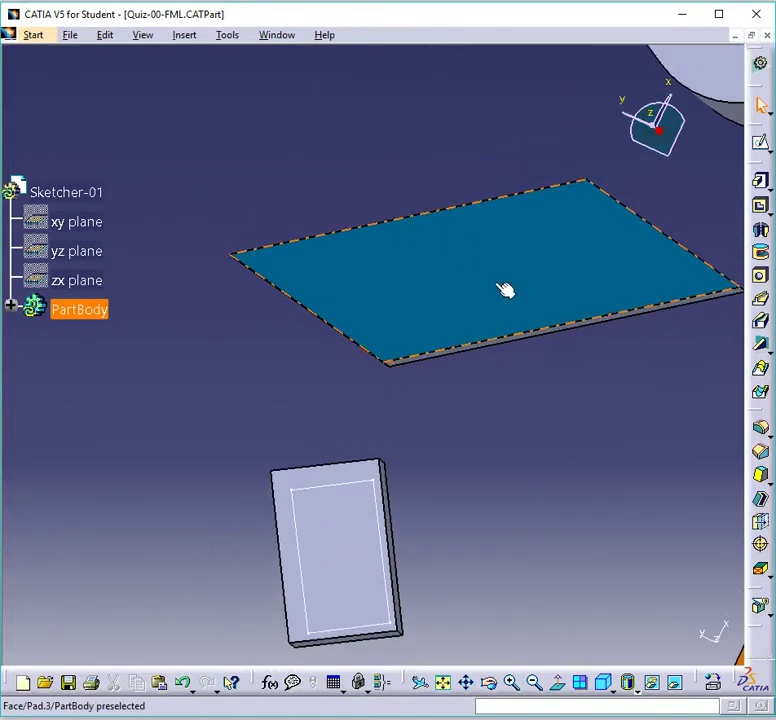
middle_click_drag(554, 404, 430, 418)
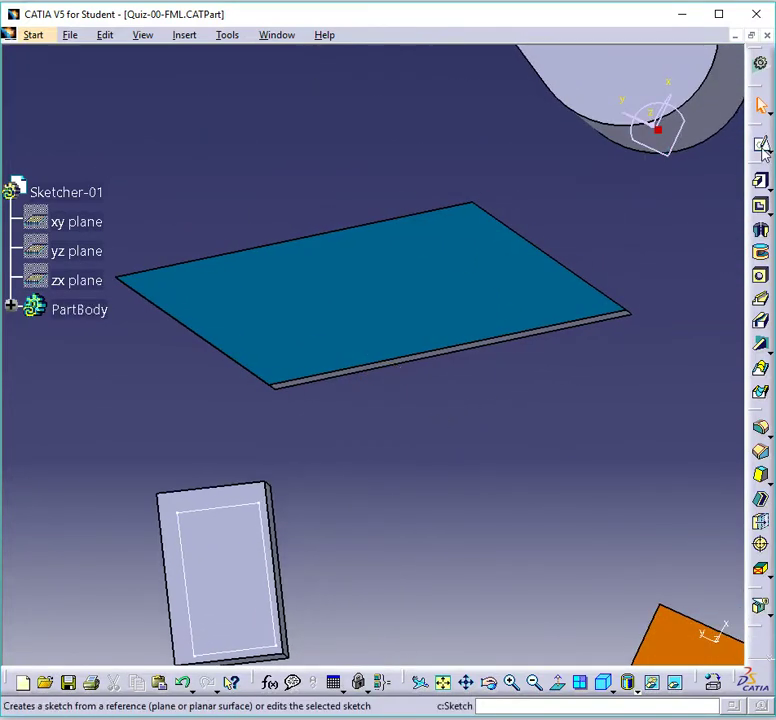
left_click(760, 143)
left_click(434, 288)
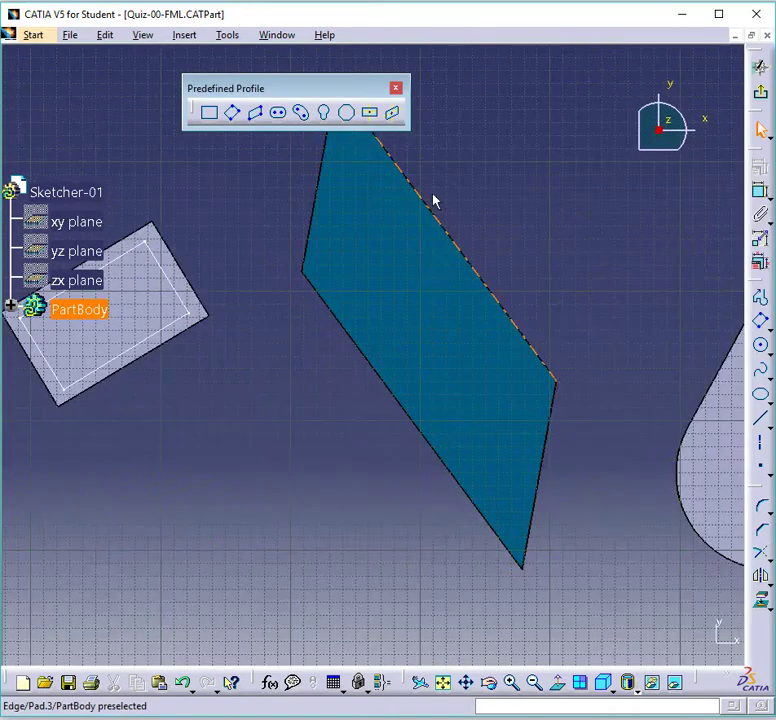
Draw a three-point parallelogram inset just inside the plate face's edges
left_click(257, 116)
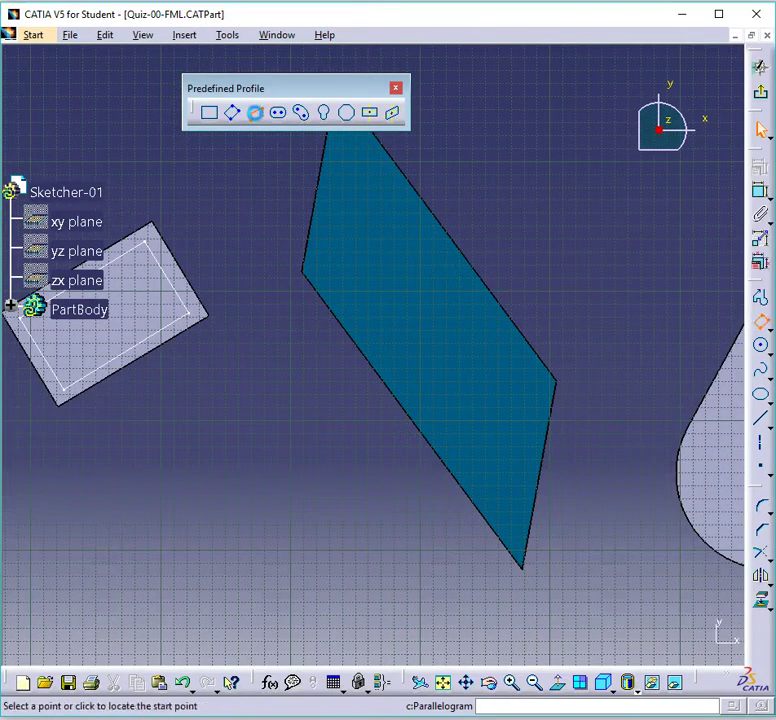
left_click(316, 270)
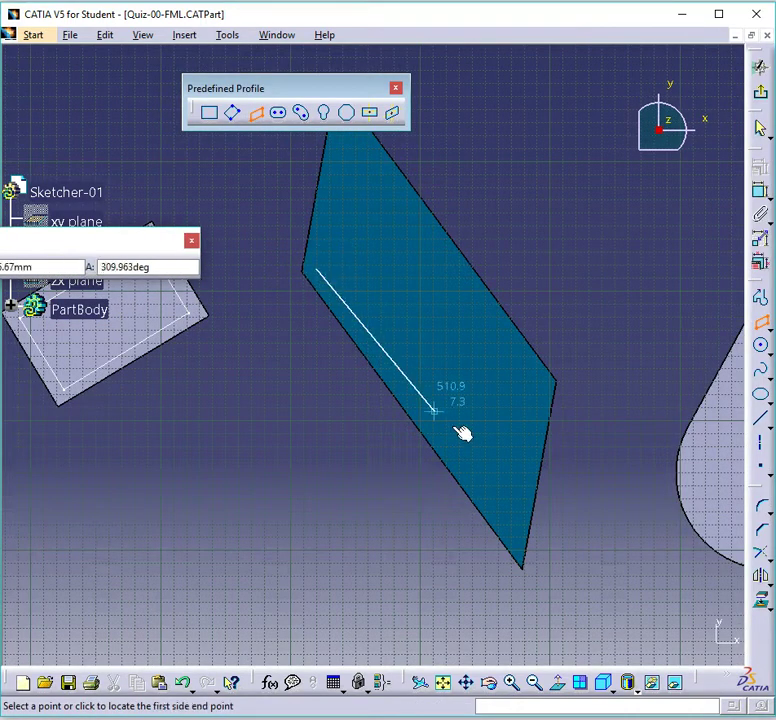
left_click(508, 522)
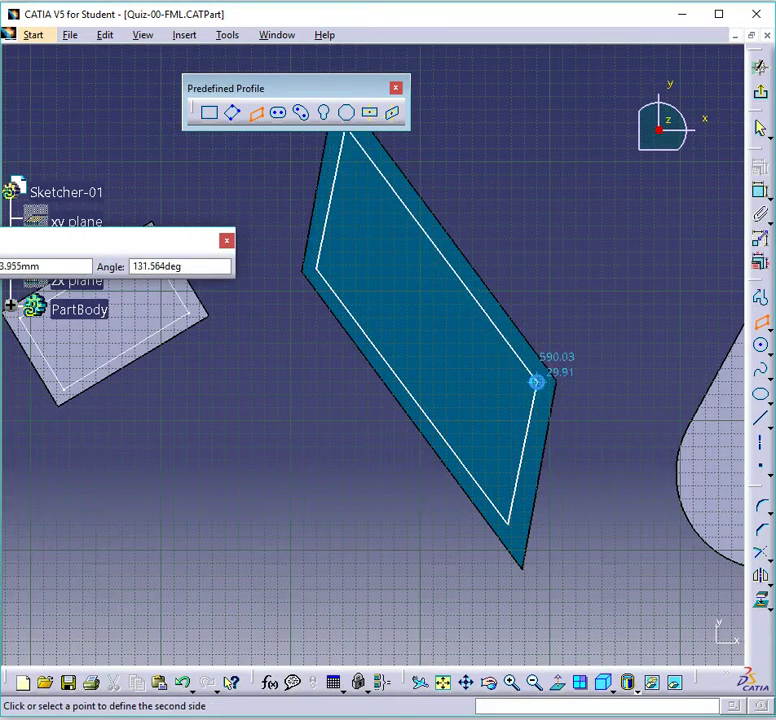
left_click(537, 380)
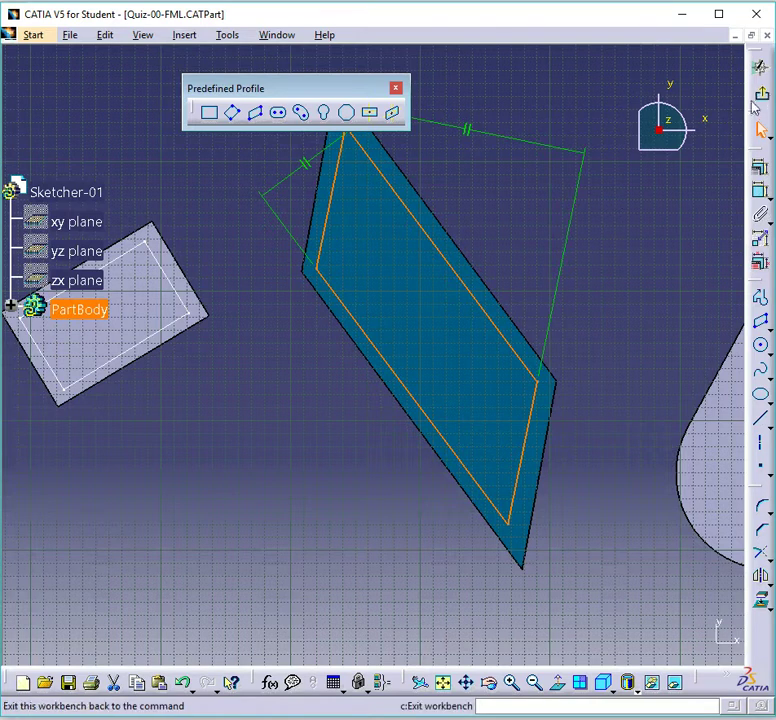
Exit the parallelogram sketch, bring the hexagonal pad into view, and sketch on its top face
left_click(763, 97)
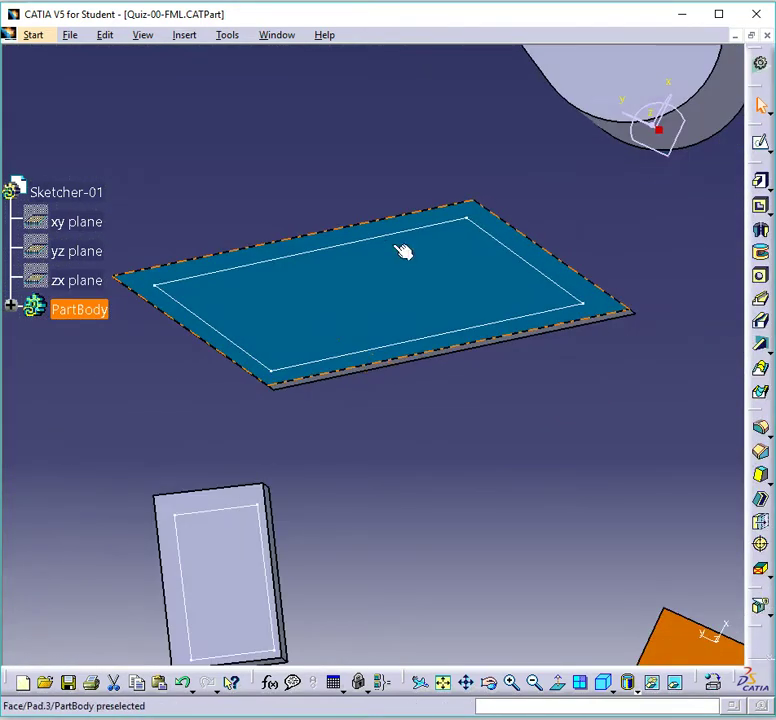
mouse_move(397, 226)
middle_mouse_down()
mouse_move(381, 400)
mouse_move(459, 211)
mouse_move(338, 504)
middle_mouse_up()
middle_click_drag(481, 239, 306, 528)
mouse_move(388, 326)
middle_mouse_down()
mouse_move(378, 388)
mouse_move(451, 99)
mouse_move(459, 78)
mouse_move(470, 80)
middle_mouse_up()
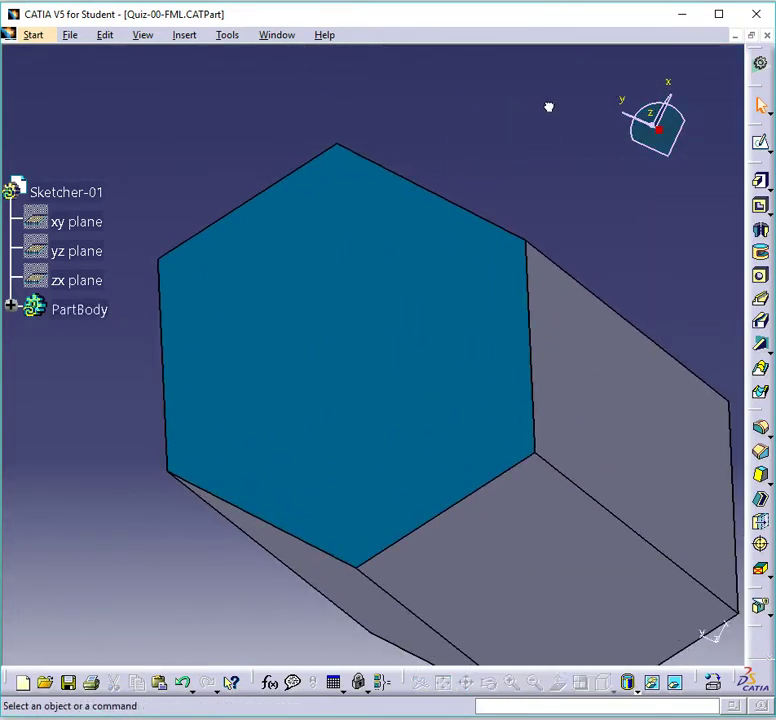
left_click(761, 147)
left_click(436, 312)
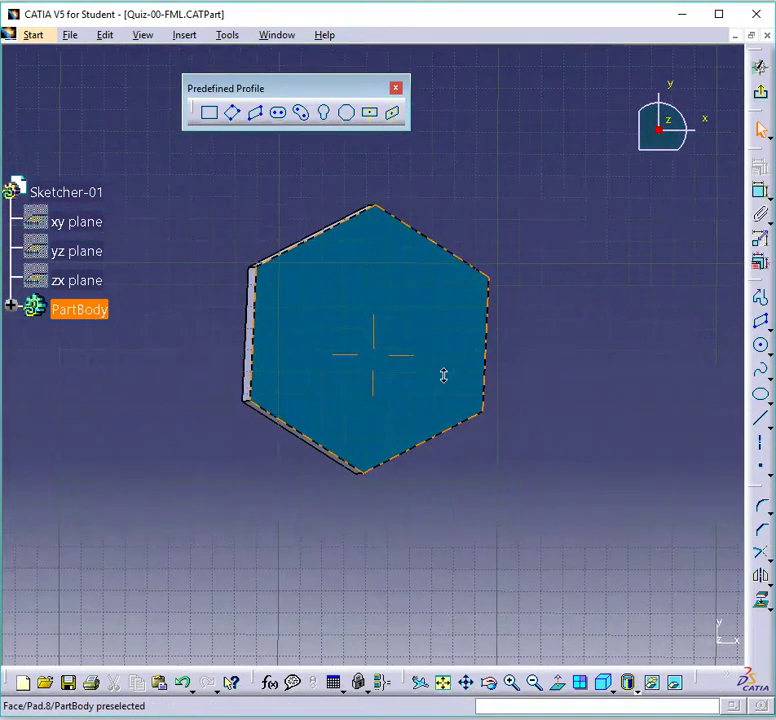
Draw a 7-sided polygon centred in the middle of the hexagon face
left_click(348, 114)
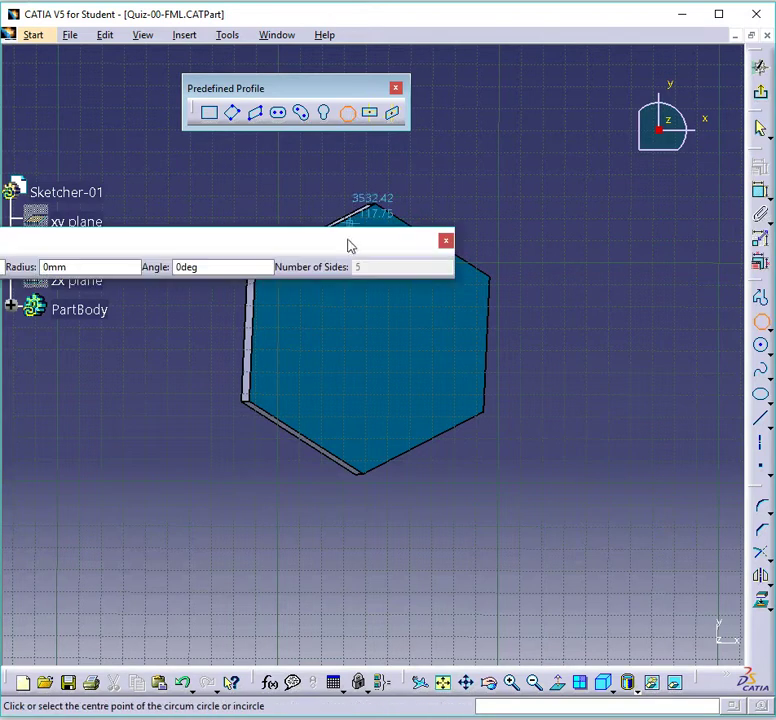
mouse_move(365, 313)
middle_mouse_down()
mouse_move(443, 374)
mouse_move(459, 404)
middle_mouse_up()
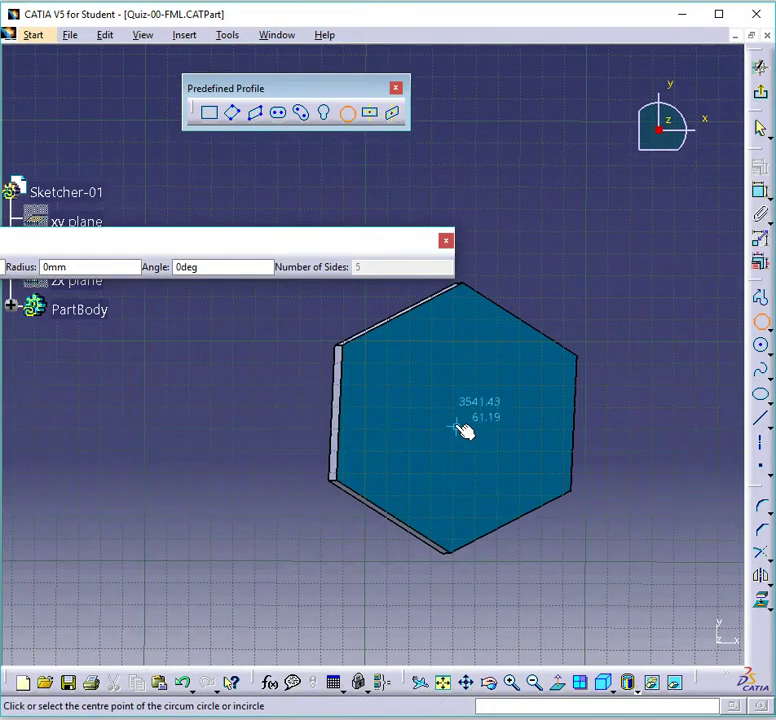
left_click(456, 423)
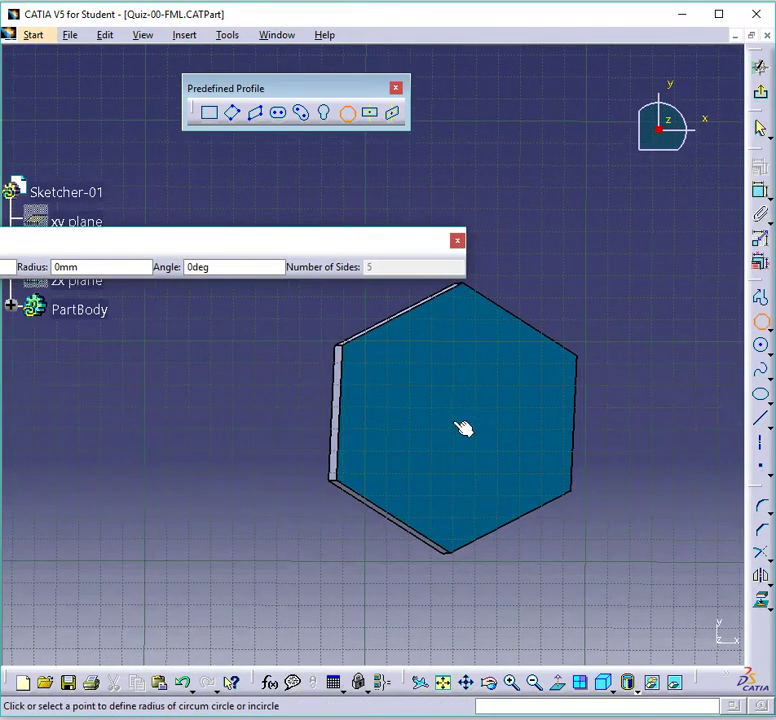
left_click(419, 346)
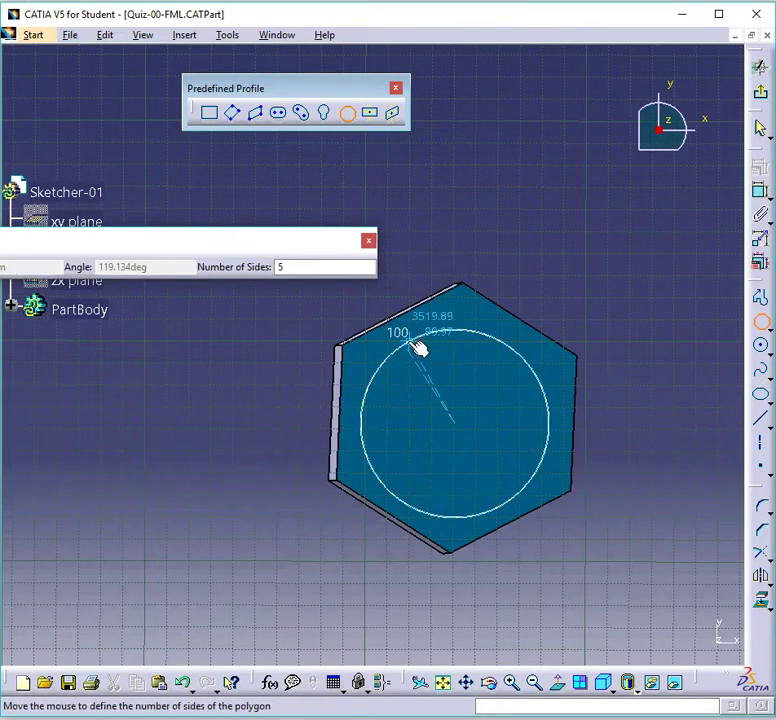
left_click(390, 407)
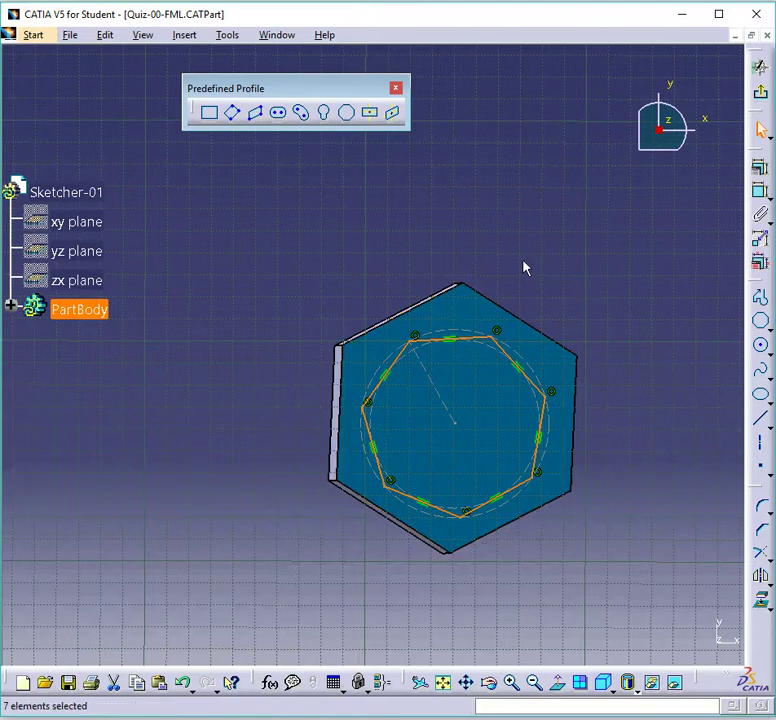
Undo the 7-sided polygon and redraw it with 6 sides at the hexagon's centre
key("ctrl+z")
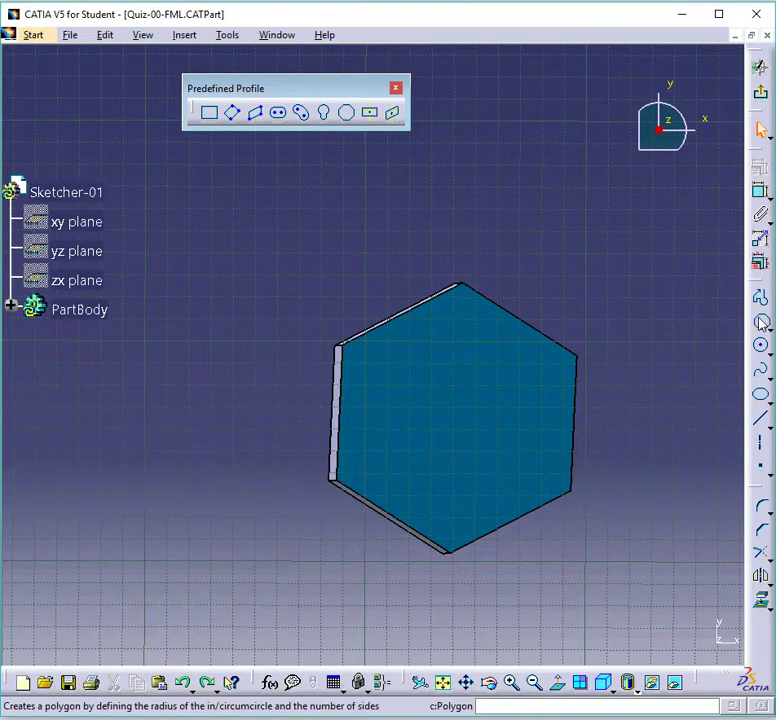
left_click(347, 112)
left_click(457, 419)
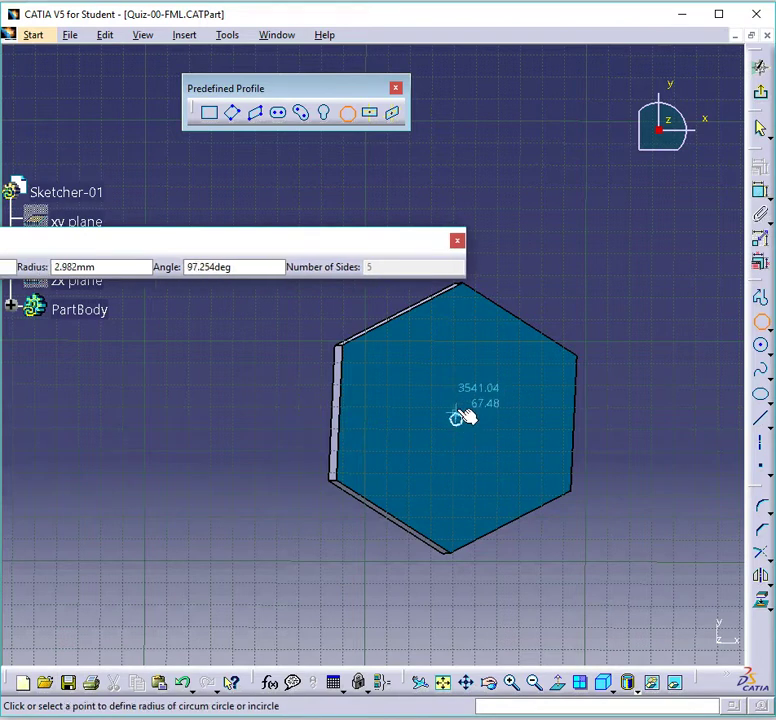
left_click(471, 317)
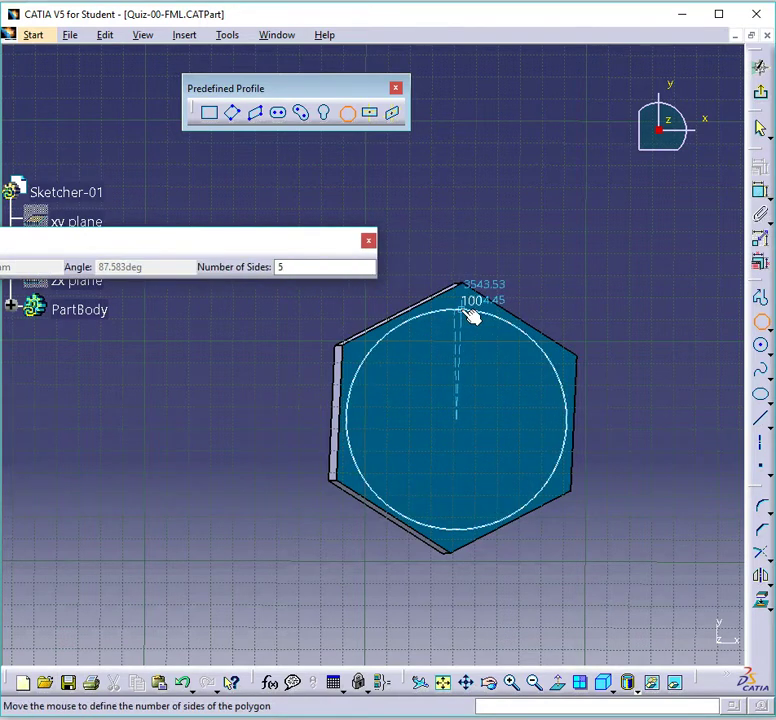
left_click(391, 379)
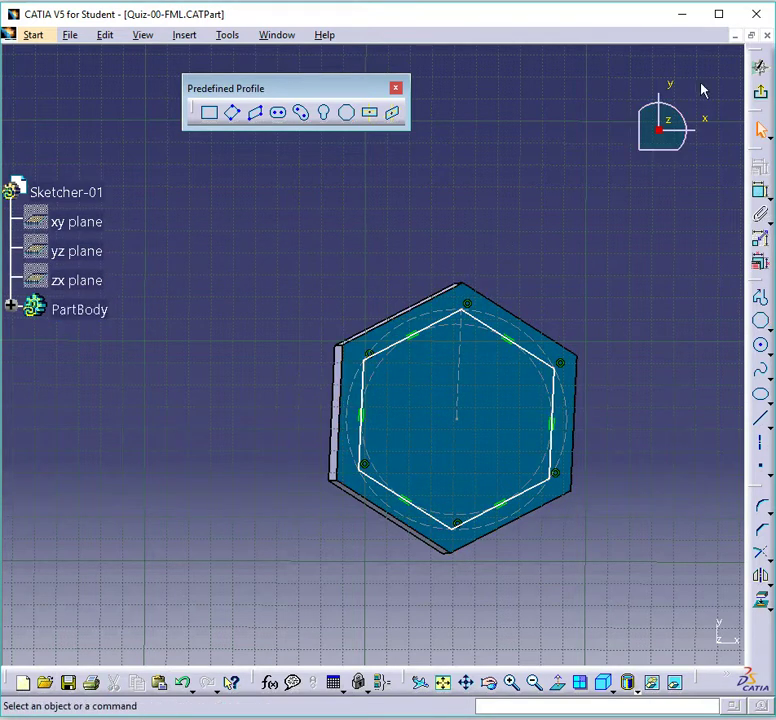
Exit the hexagon sketch, orbit to view all pads, and expand PartBody in the tree
left_click(759, 93)
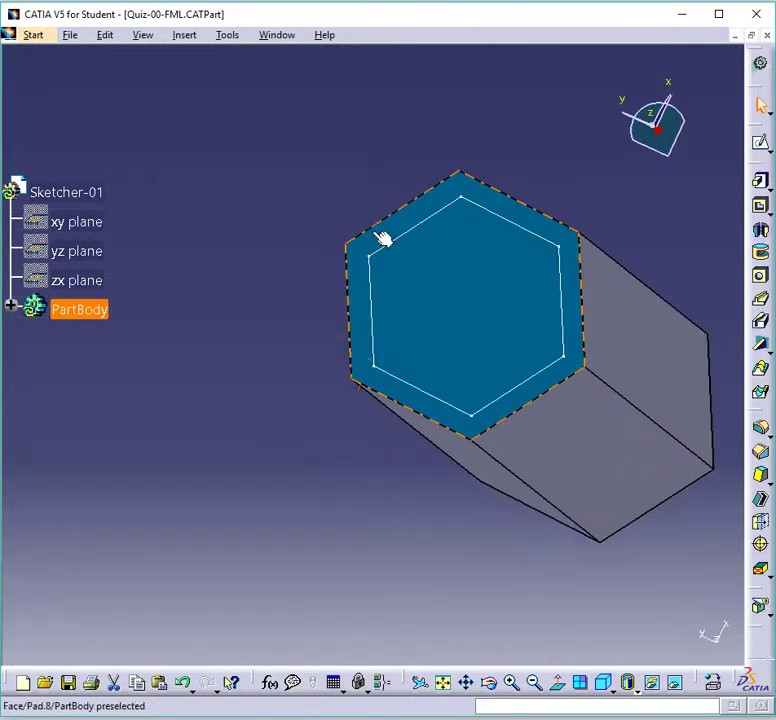
mouse_move(384, 239)
middle_mouse_down()
mouse_move(380, 232)
mouse_move(415, 330)
mouse_move(449, 488)
mouse_move(454, 568)
mouse_move(458, 555)
middle_mouse_up()
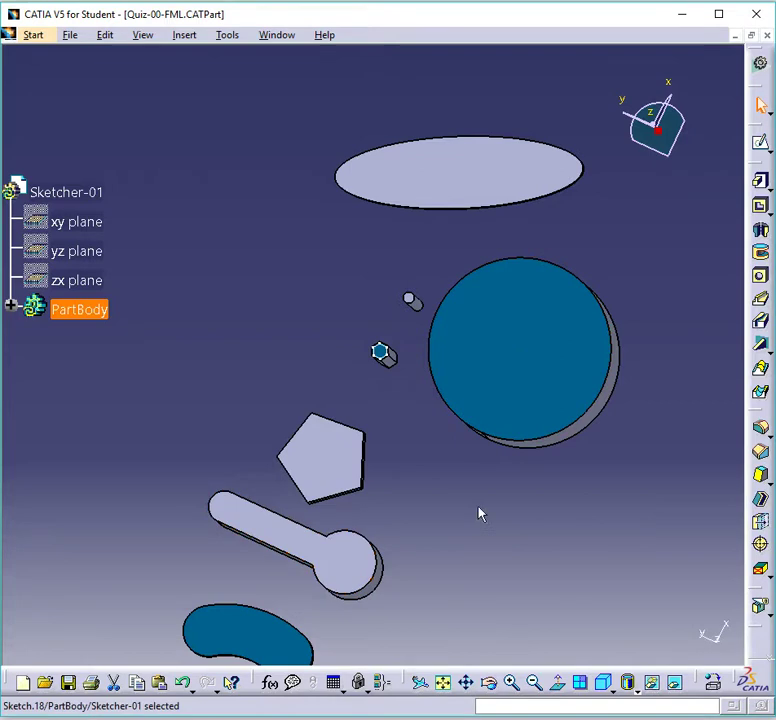
mouse_move(480, 510)
middle_mouse_down()
mouse_move(481, 497)
mouse_move(270, 352)
mouse_move(419, 469)
mouse_move(466, 609)
mouse_move(402, 366)
mouse_move(417, 410)
mouse_move(252, 310)
middle_mouse_up()
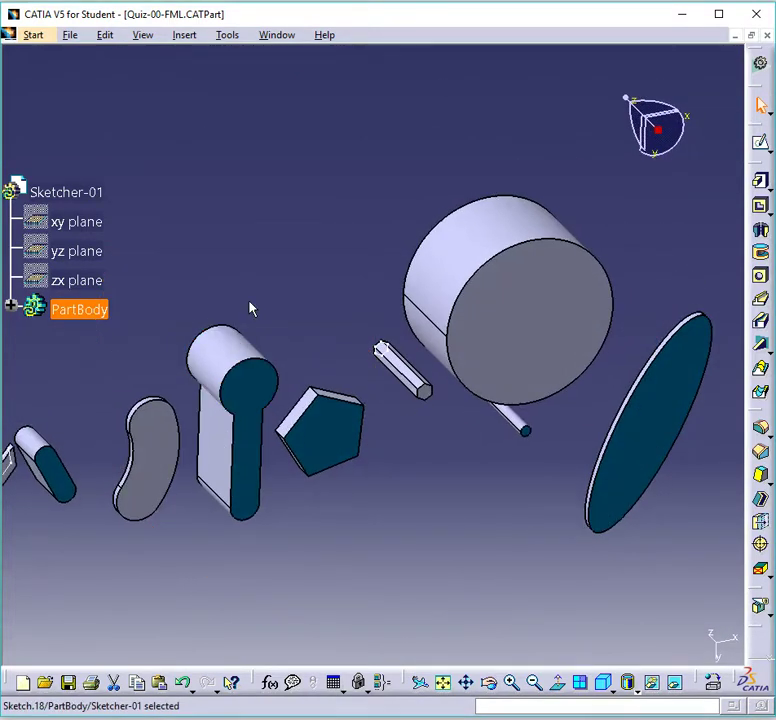
left_click(11, 306)
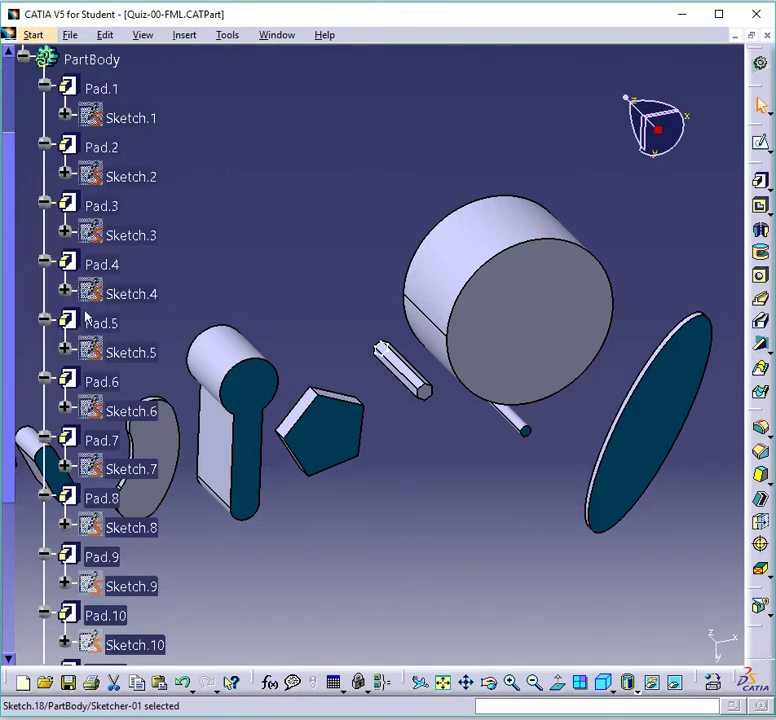
scroll(86, 316, "down", 6)
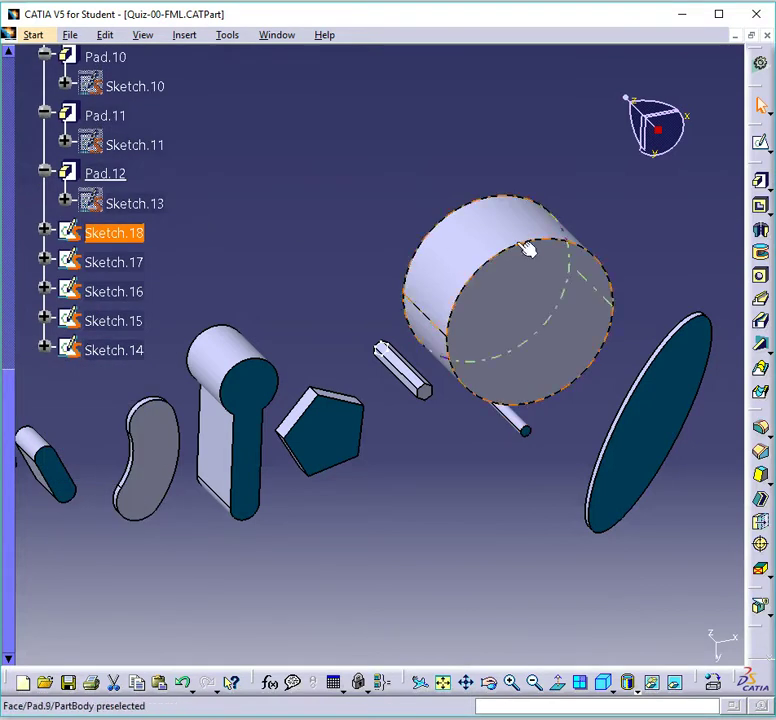
left_click(115, 234)
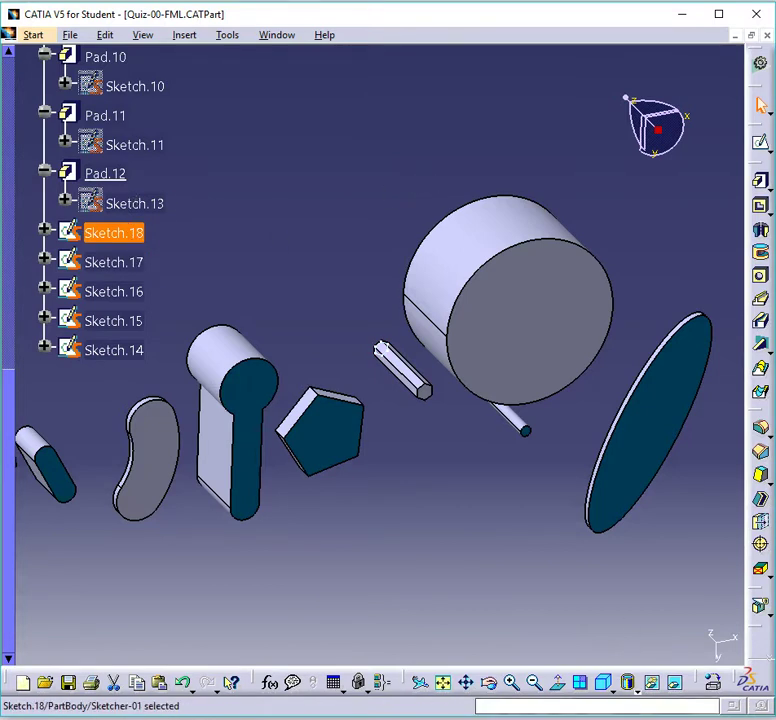
left_click(542, 611)
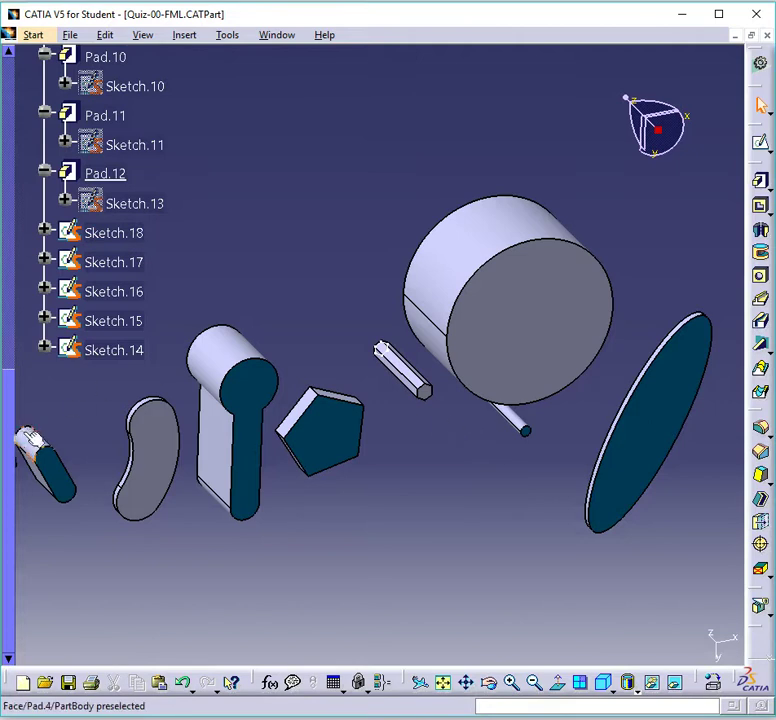
left_click_drag(8, 433, 3, 278)
scroll(381, 348, "up", 5)
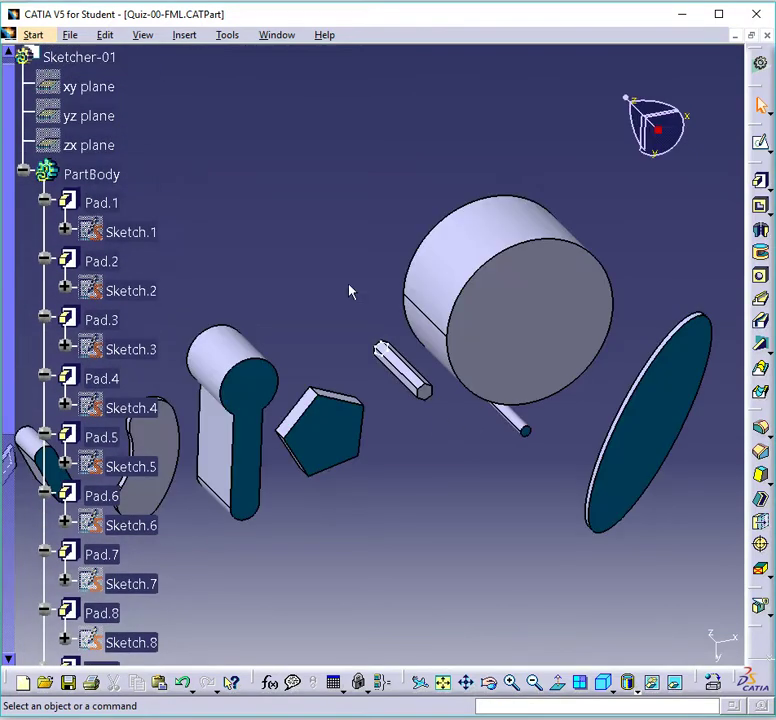